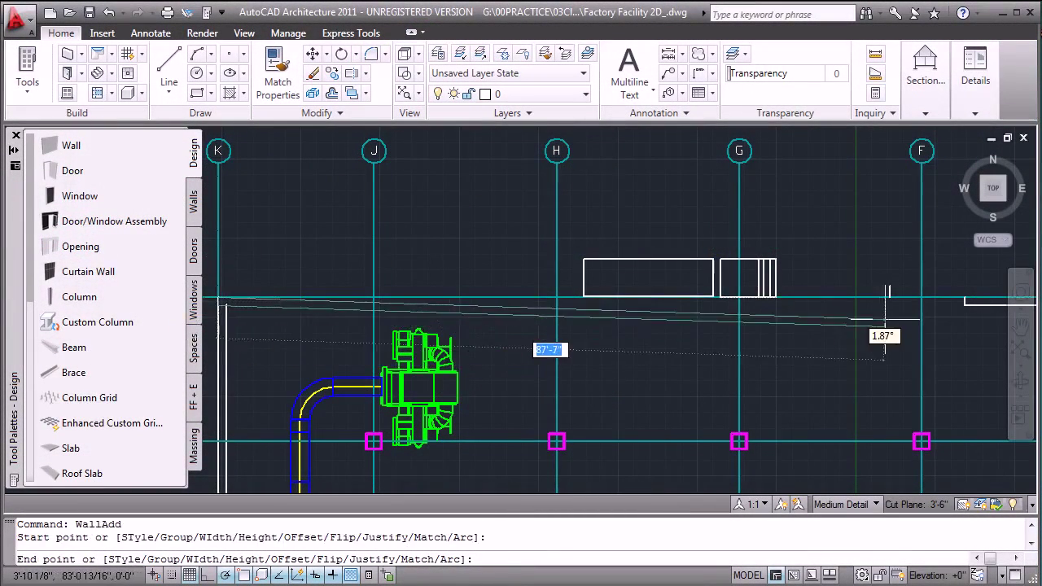
Complete the last two wall corners and insert a door into the wall with DoorAdd
click(891, 297)
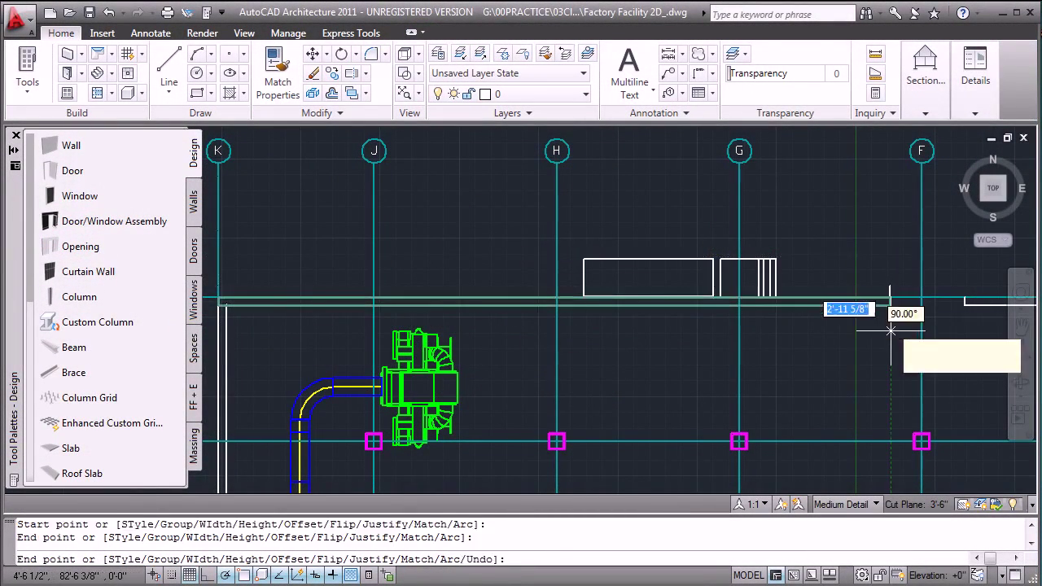
click(891, 386)
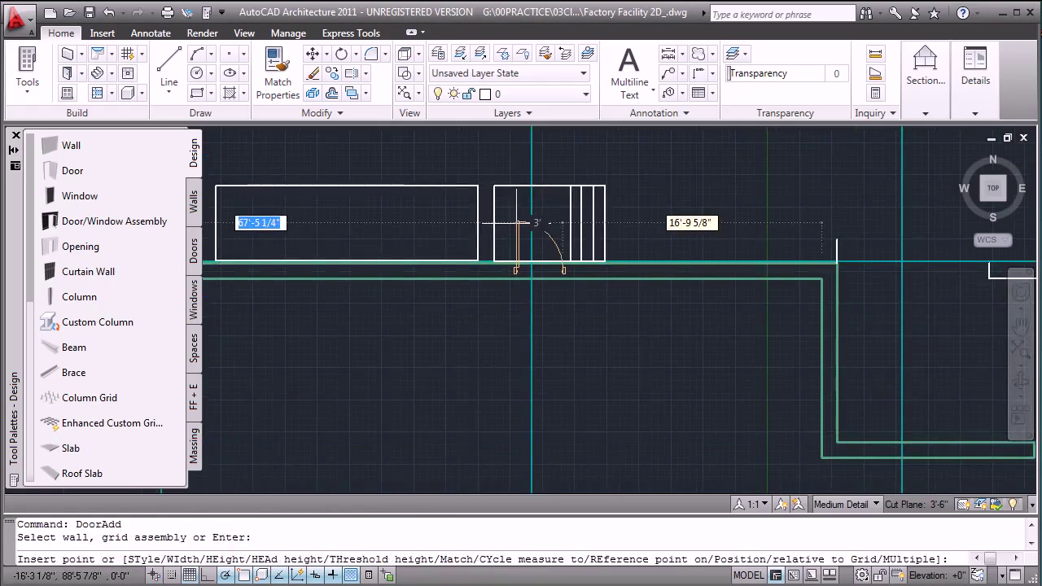
click(519, 222)
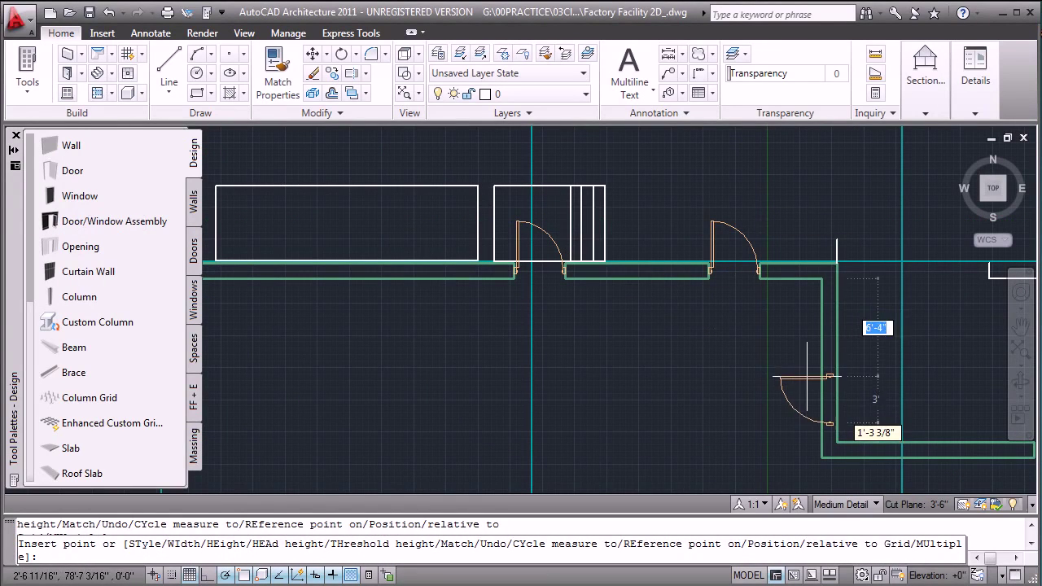
Finish door placement and delete the unwanted door on the upper wall
key(Return)
click(735, 244)
key(Delete)
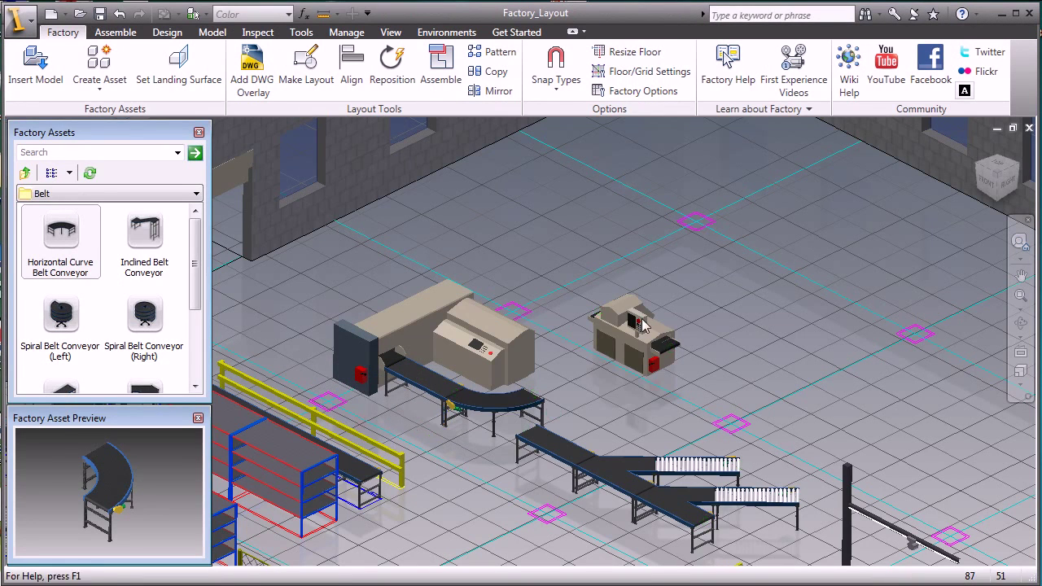
Move the machine beside the curved conveyor and add a horizontal curve and straight belt conveyor
drag(641, 324, 590, 401)
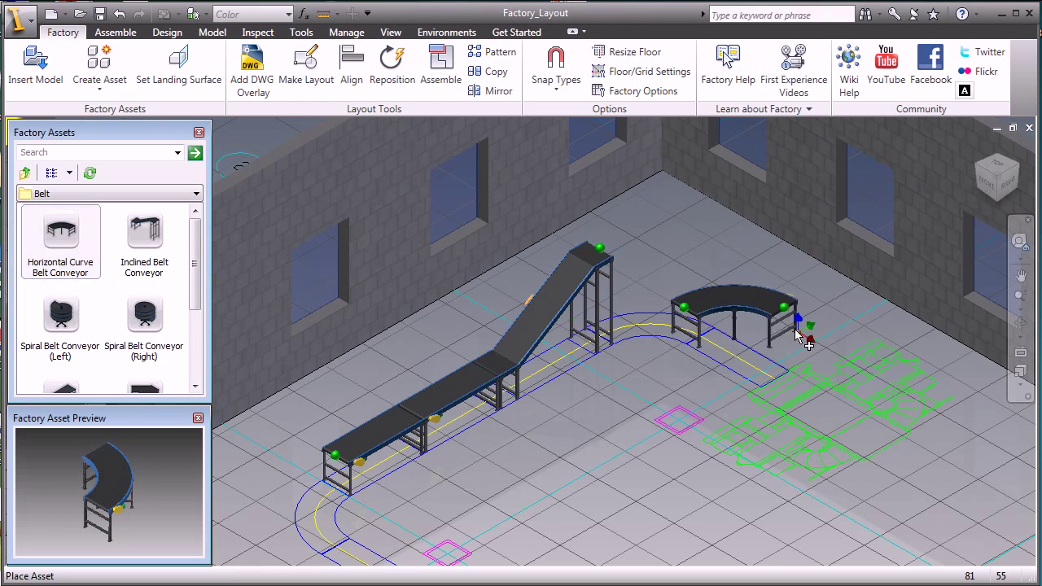
click(703, 286)
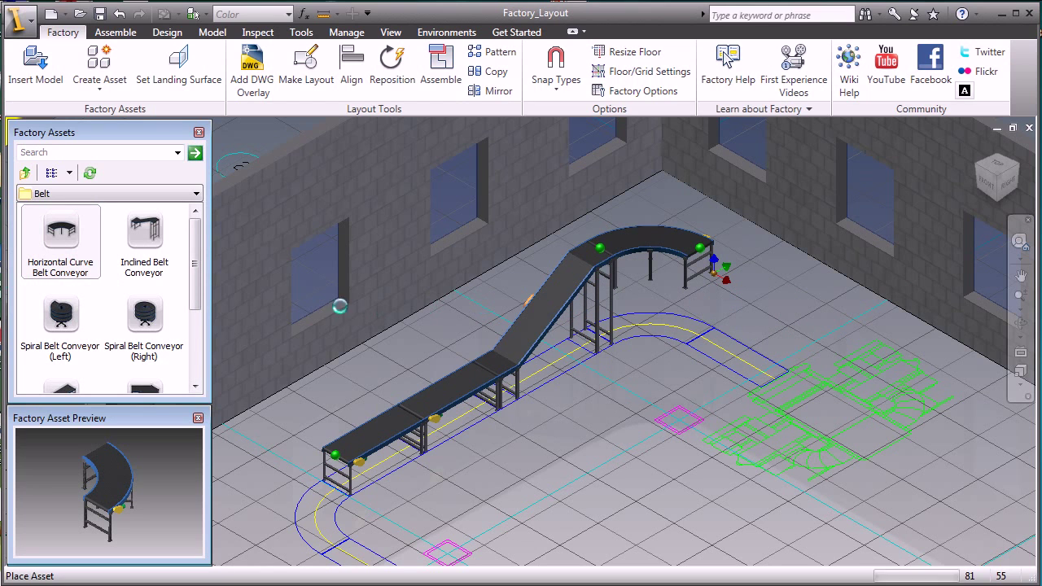
scroll(197, 255, down, 2)
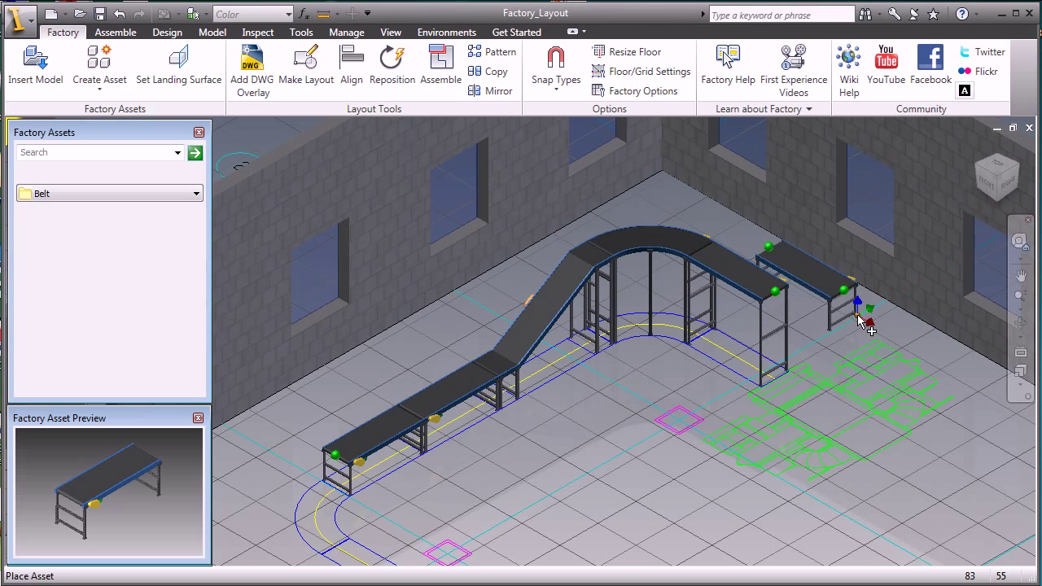
right_click(860, 319)
Finish the conveyor placement and insert the Blower model from Sample Components
click(885, 326)
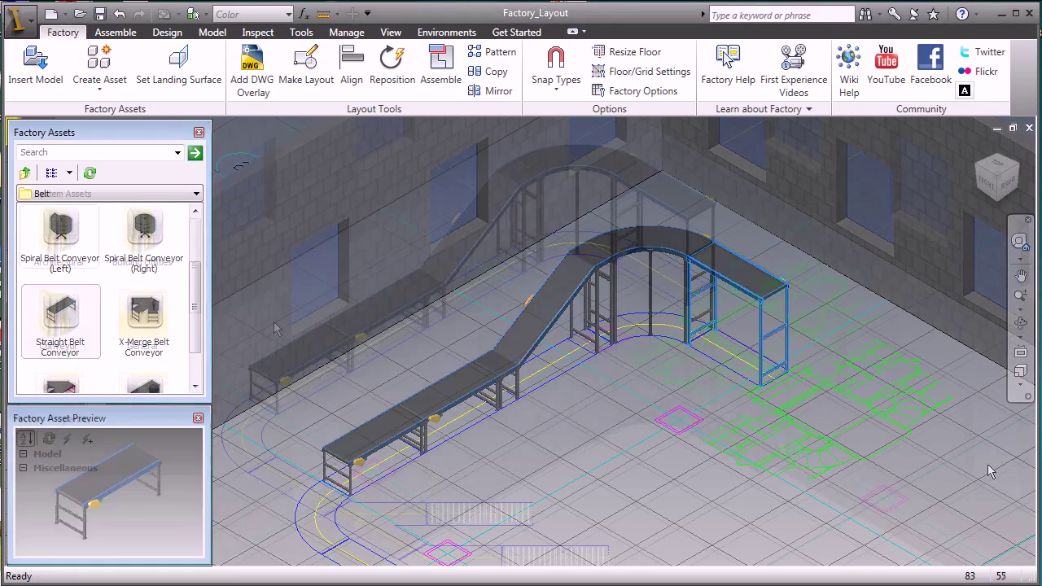
click(41, 86)
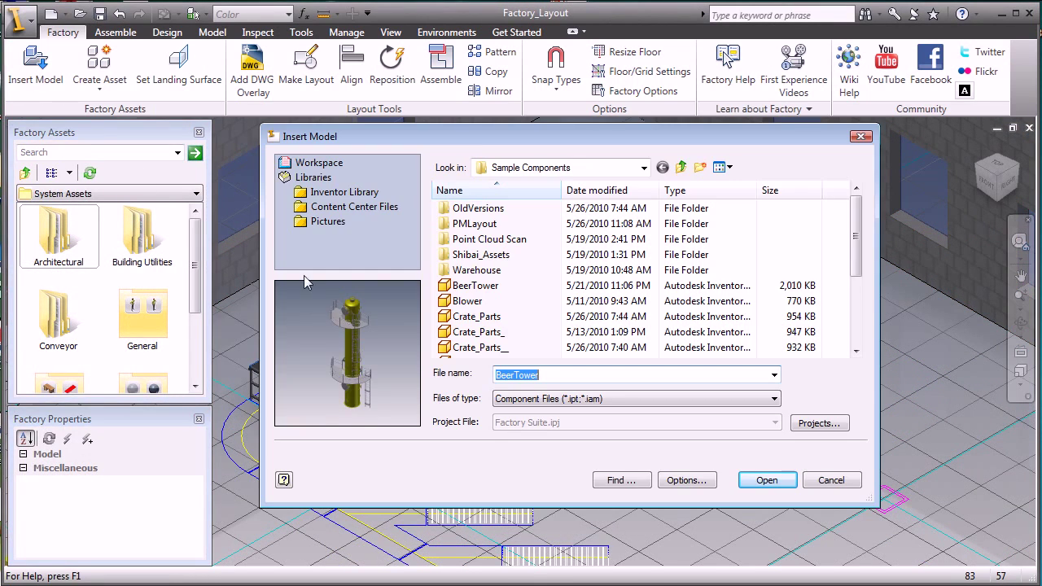
click(471, 306)
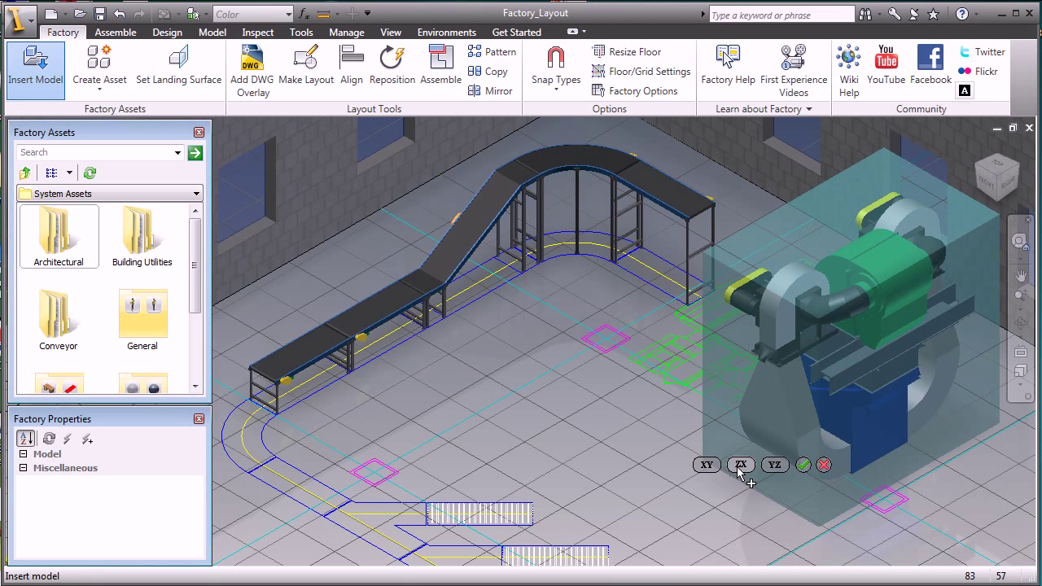
Rotate the Blower with the XY, ZX and YZ rotate buttons into its final orientation
click(739, 469)
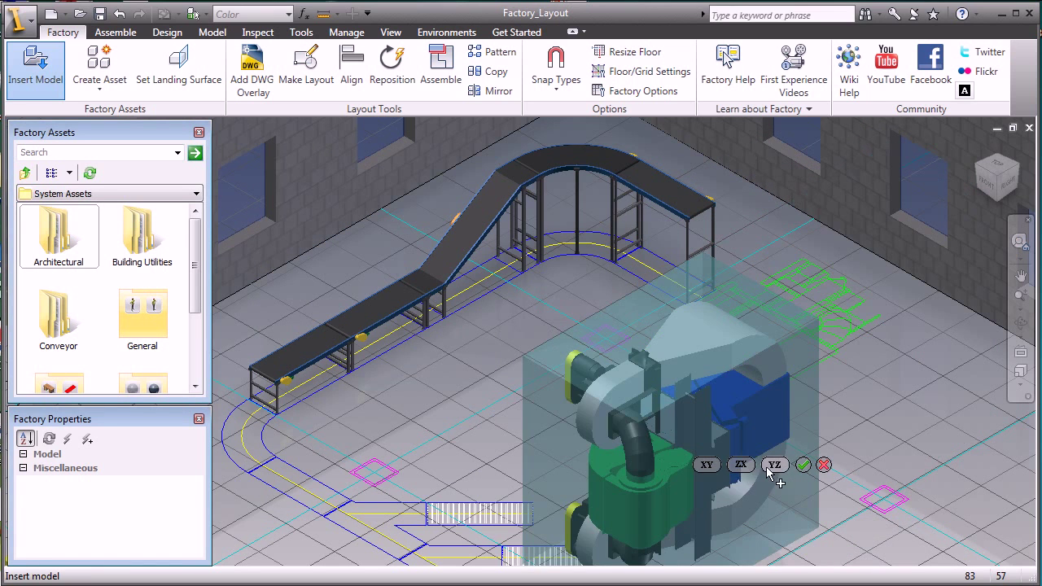
click(774, 471)
click(707, 466)
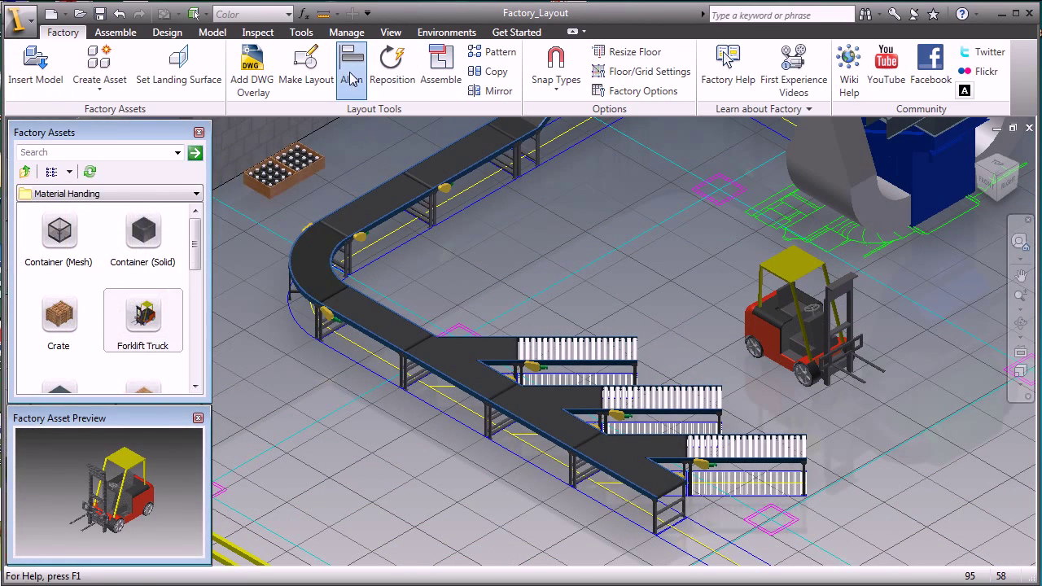
Align the forklift's orientation to match the conveyor's direction
click(765, 326)
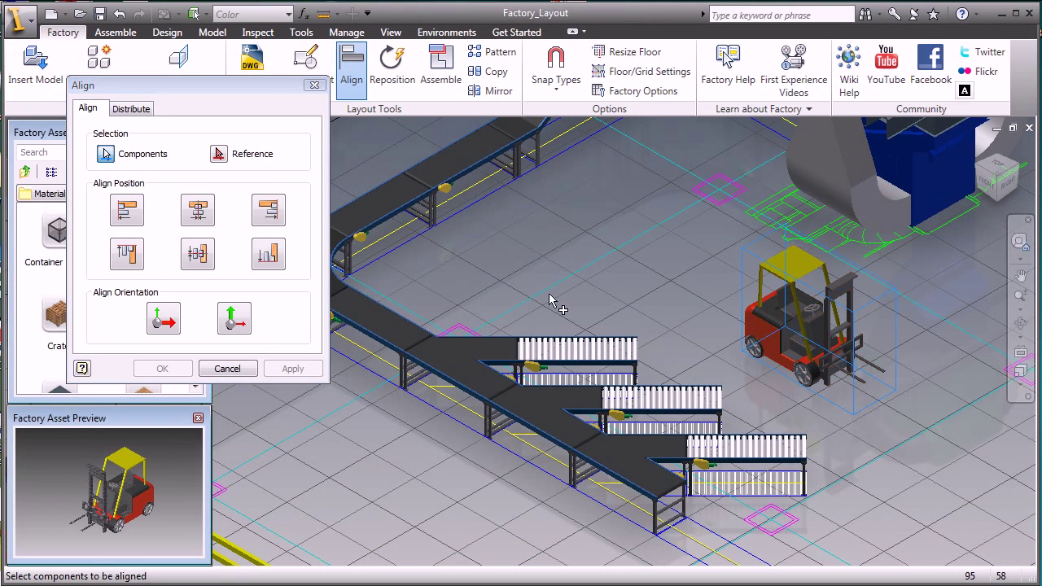
click(227, 155)
click(571, 354)
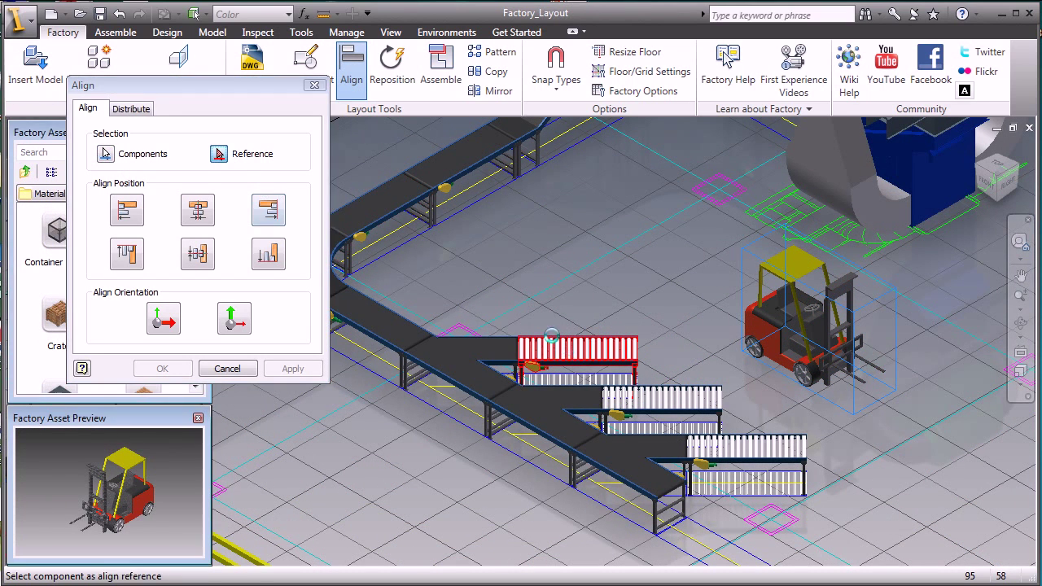
click(164, 319)
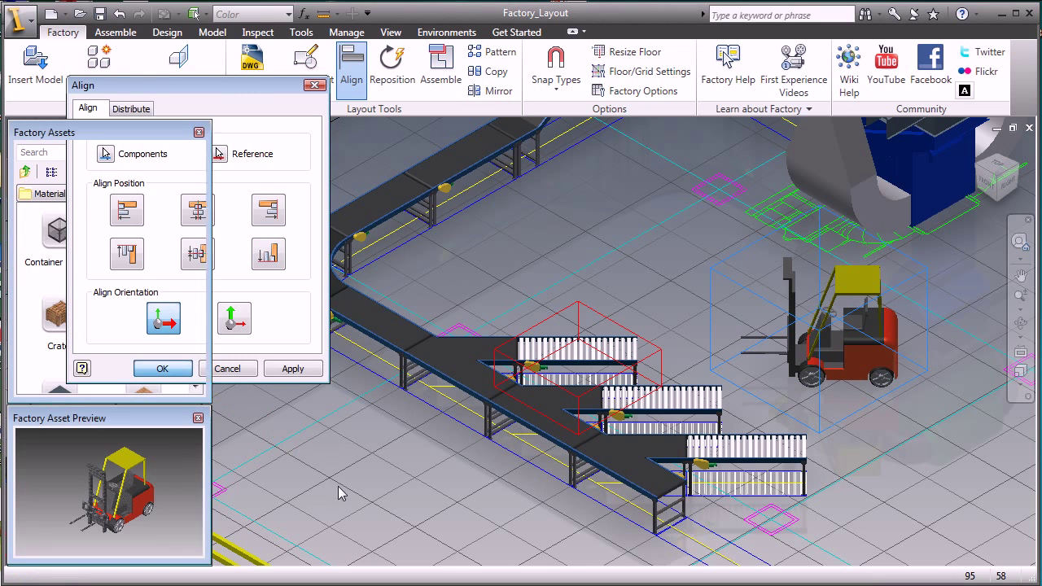
key(Return)
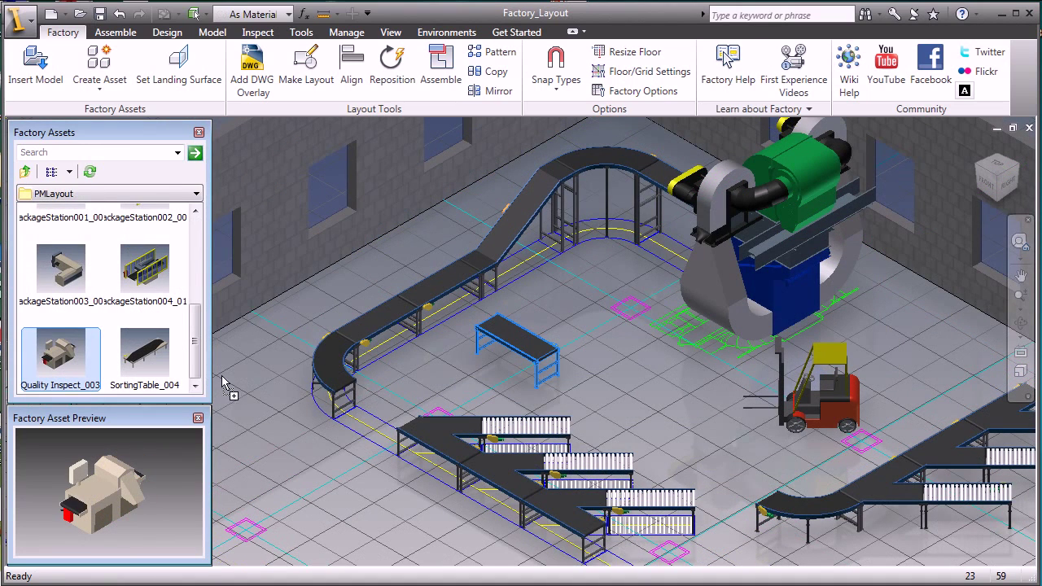
Drop Quality Inspect_003 onto the conveyor and reposition the two sorting conveyor groups
drag(225, 382, 297, 454)
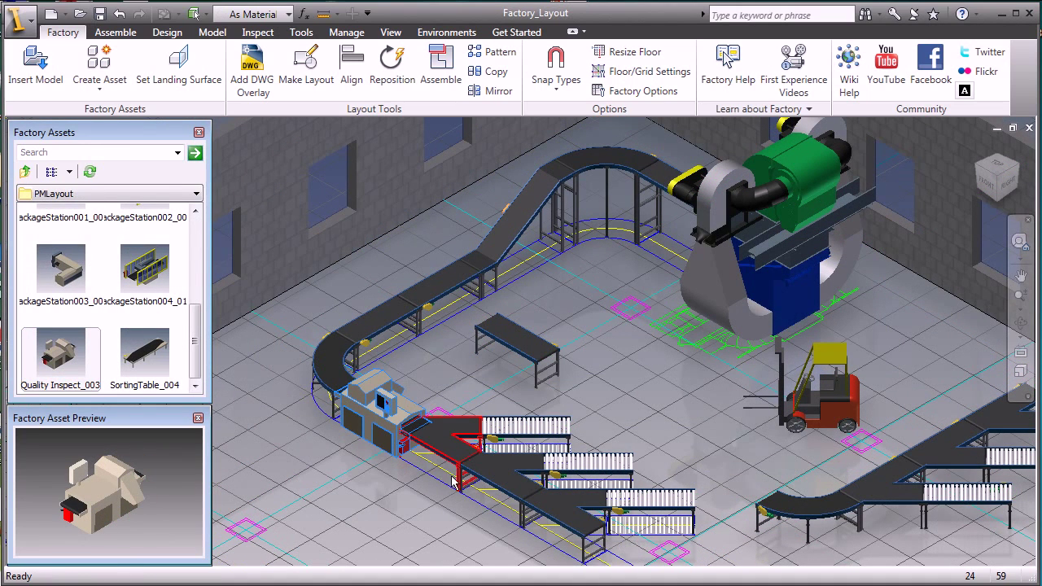
drag(447, 486, 279, 540)
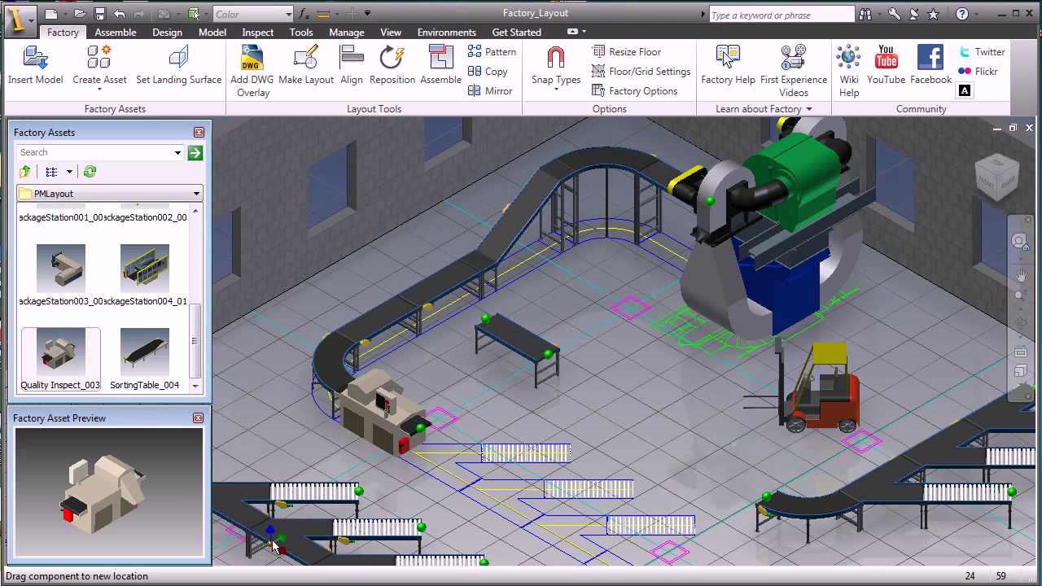
click(279, 540)
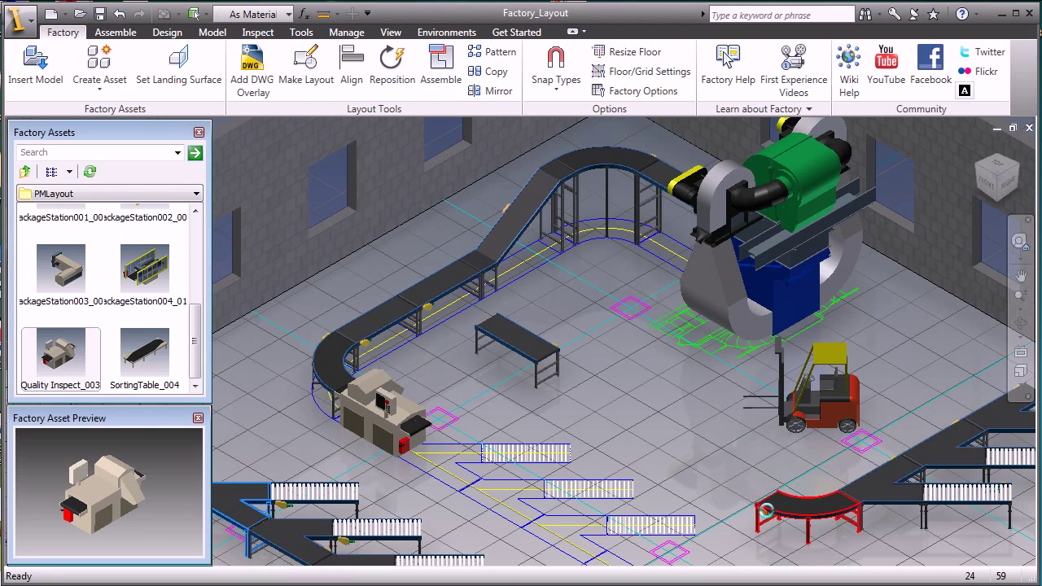
drag(600, 512, 422, 468)
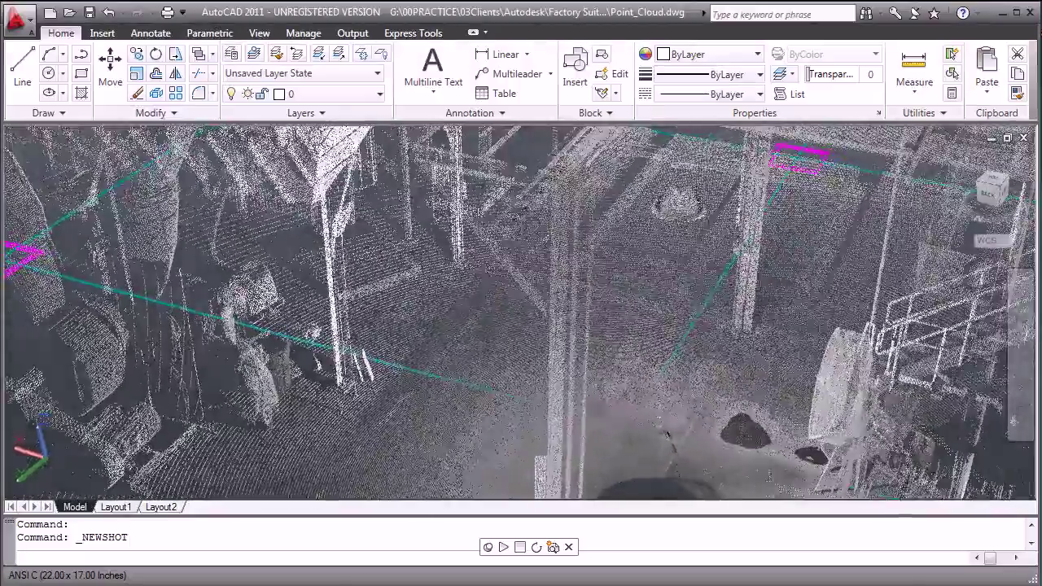
Stop the ShowMotion tour of the point cloud and start the BOX command
key(Escape)
text(box)
key(Return)
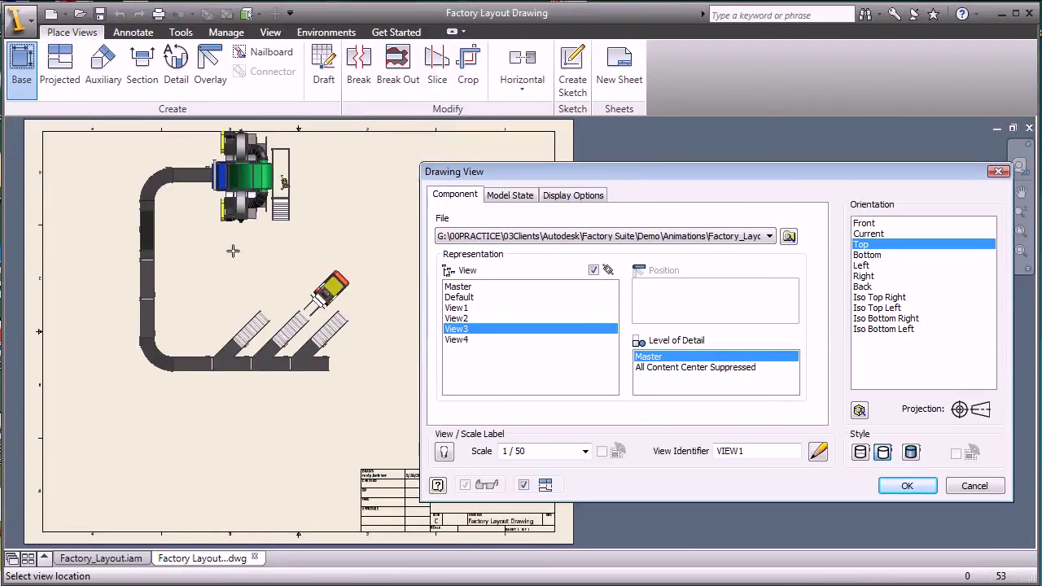
Place a 1/50 top view, add a section view across it, and draw a detail circle
click(191, 267)
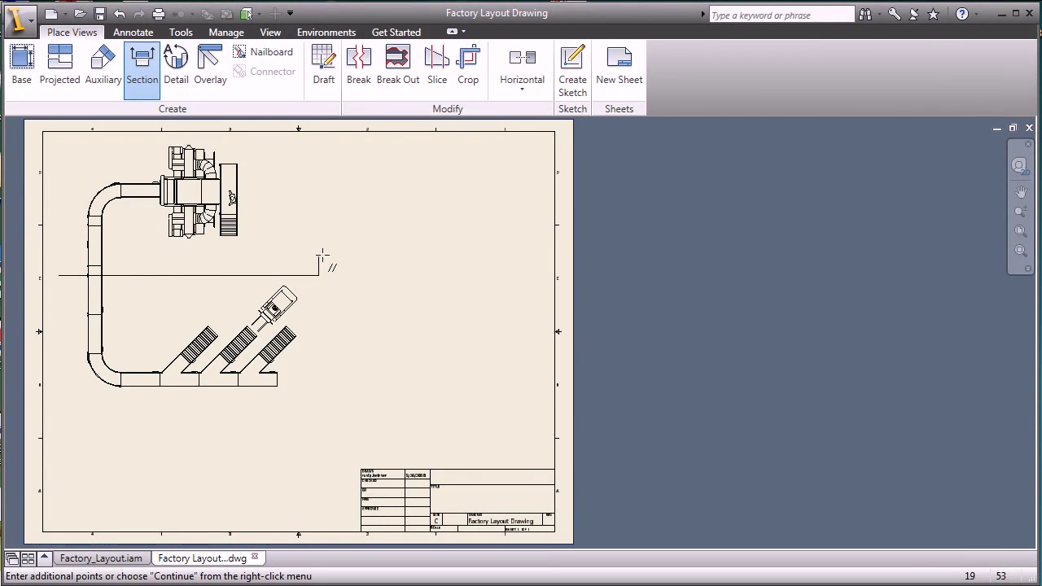
click(362, 266)
click(175, 455)
click(176, 69)
click(231, 441)
click(286, 464)
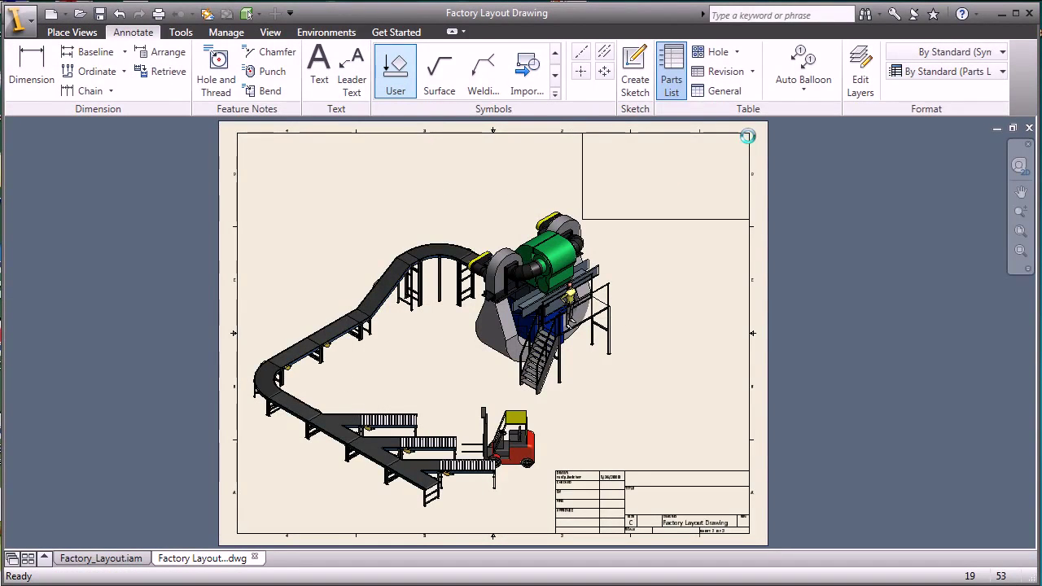
Place the parts list top right and auto-balloon the components in a row above the layout
click(750, 133)
click(804, 68)
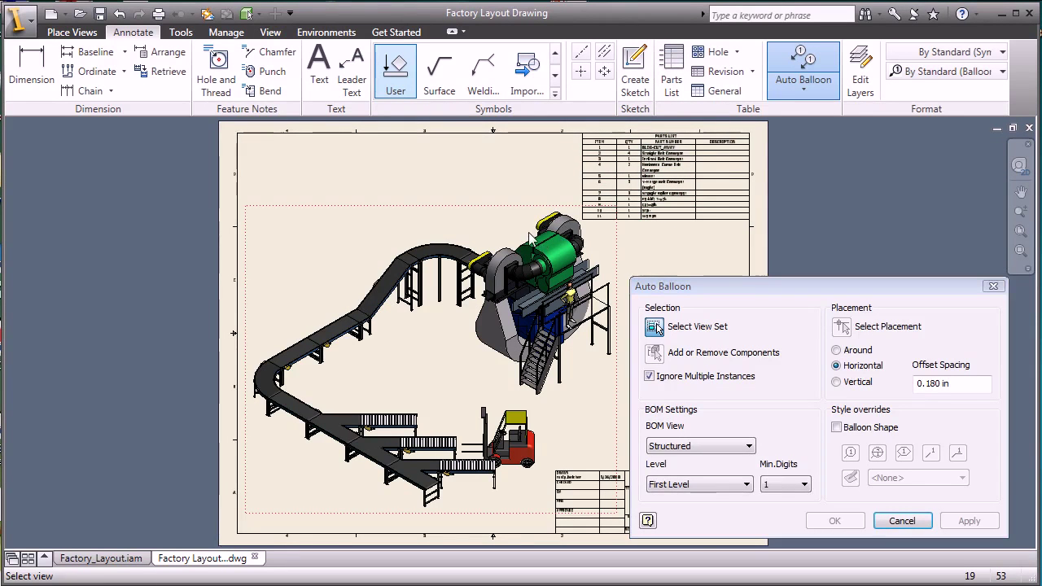
drag(548, 171, 328, 380)
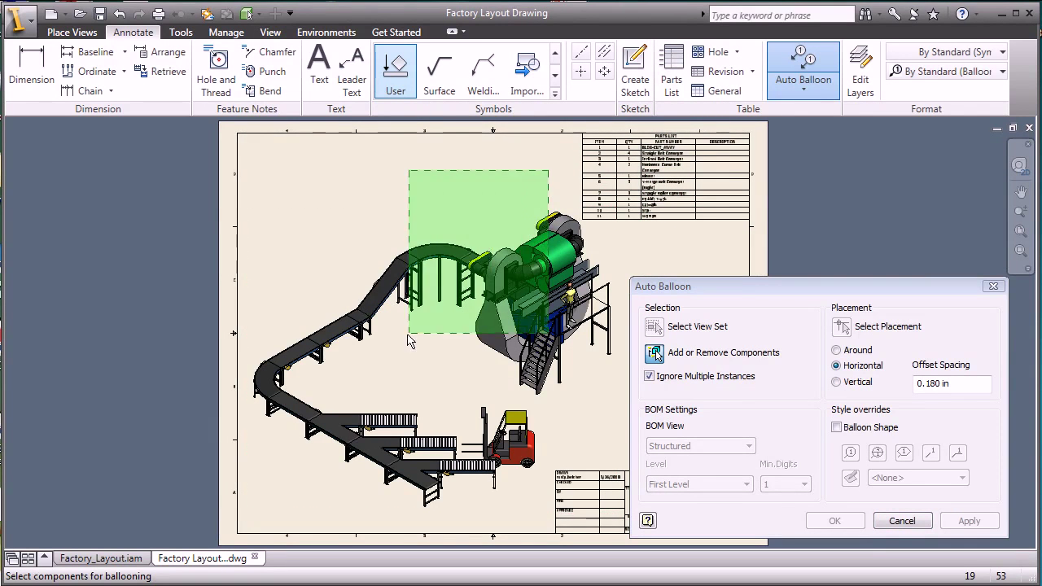
click(845, 328)
click(332, 195)
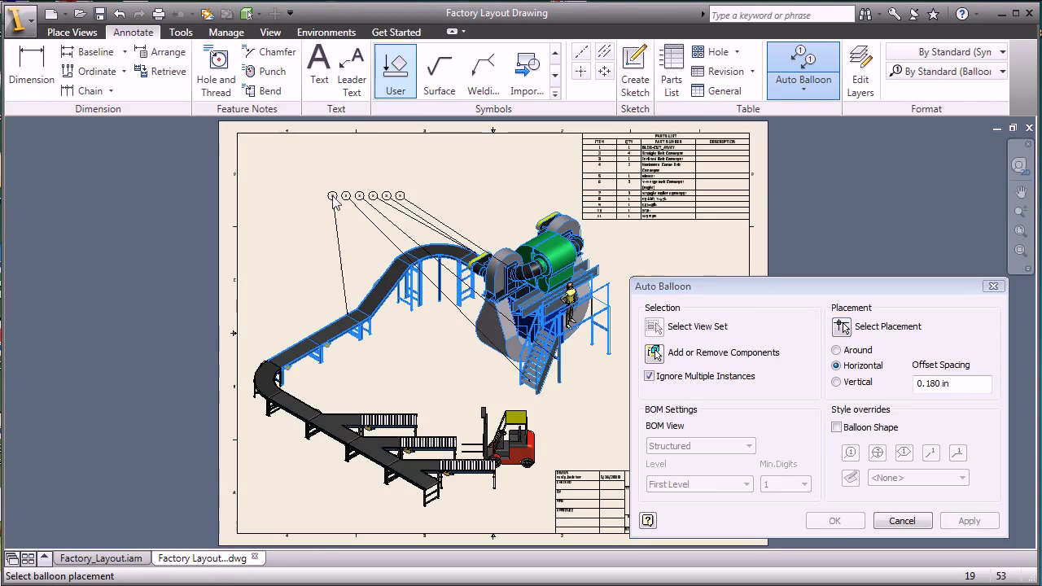
click(846, 526)
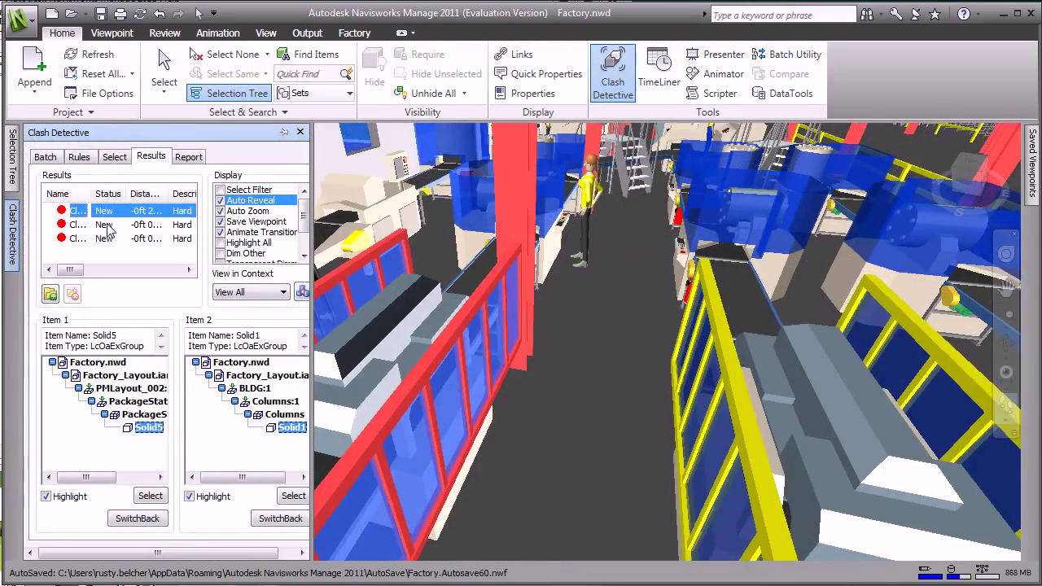
Go to the second clash in the Clash Detective results and walk back to survey it
click(104, 226)
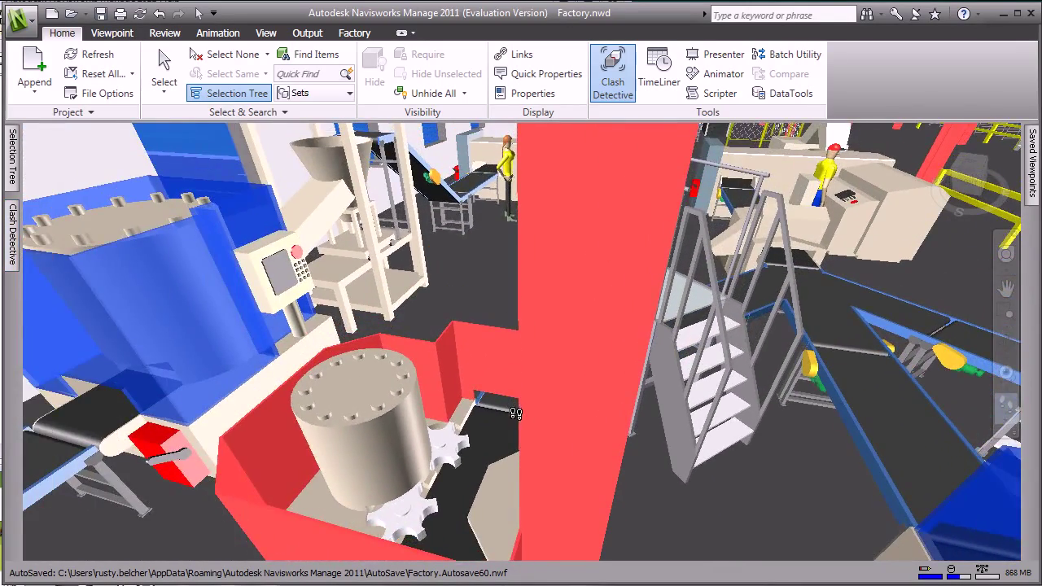
drag(515, 412, 433, 454)
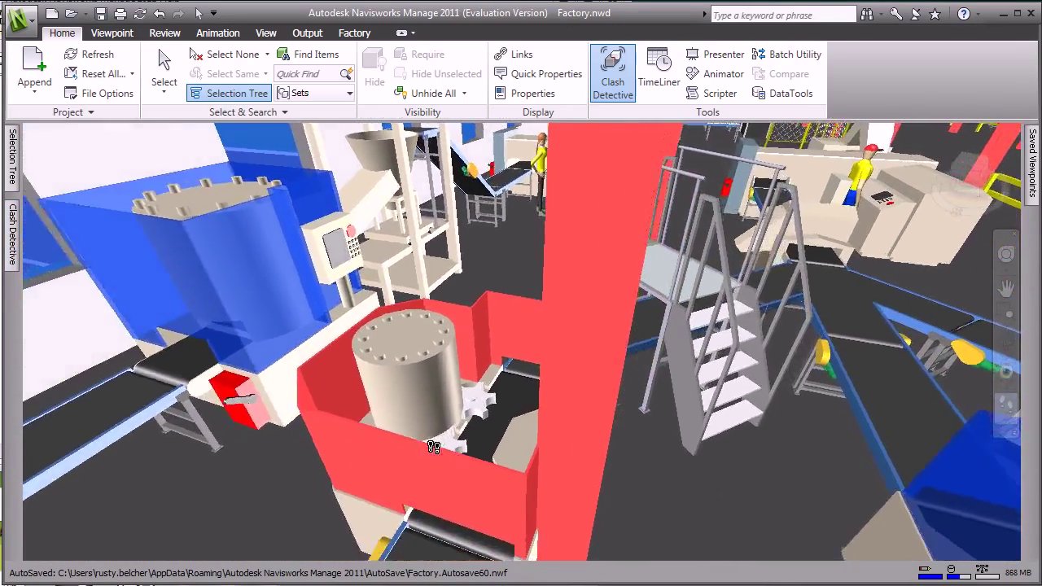